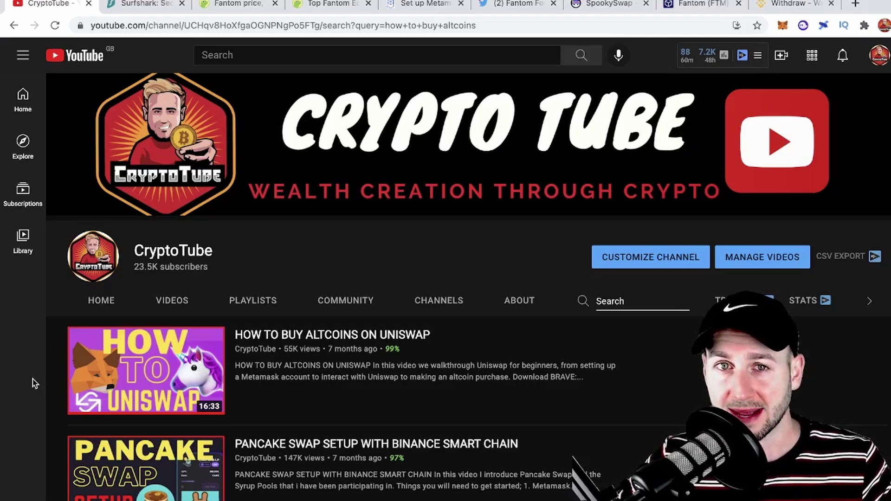
- Switch from the CryptoTube YouTube tab to the Surfshark VPN homepage tab
{"action": "key", "text": "ctrl+Tab"}
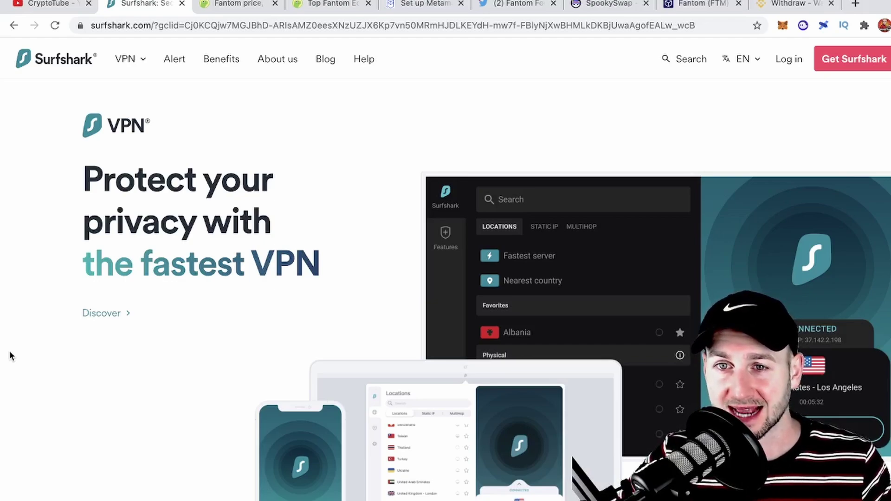
- Switch to the CoinGecko tab showing Fantom (FTM) at $0.821749
{"action": "key", "text": "ctrl+Tab"}
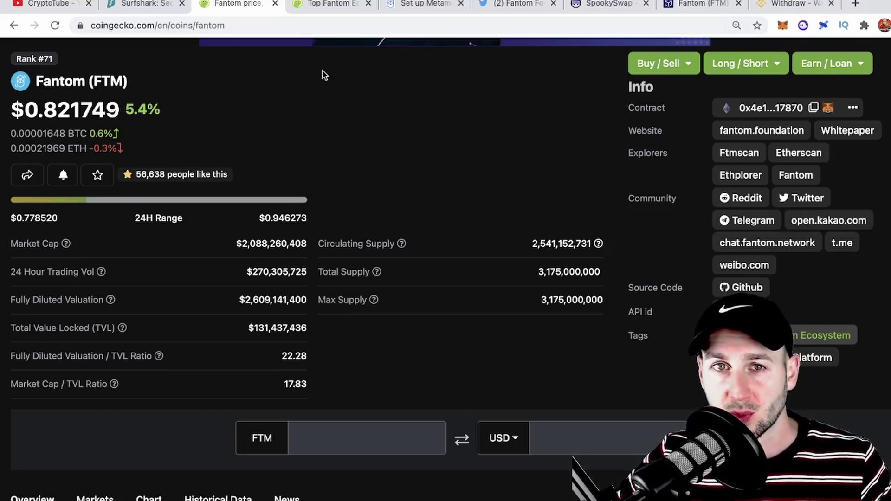
- Scroll through CoinGecko's Top Fantom Ecosystem coin table, then go to the Set up Metamask guide
{"action": "left_click", "coordinate": [334, 5]}
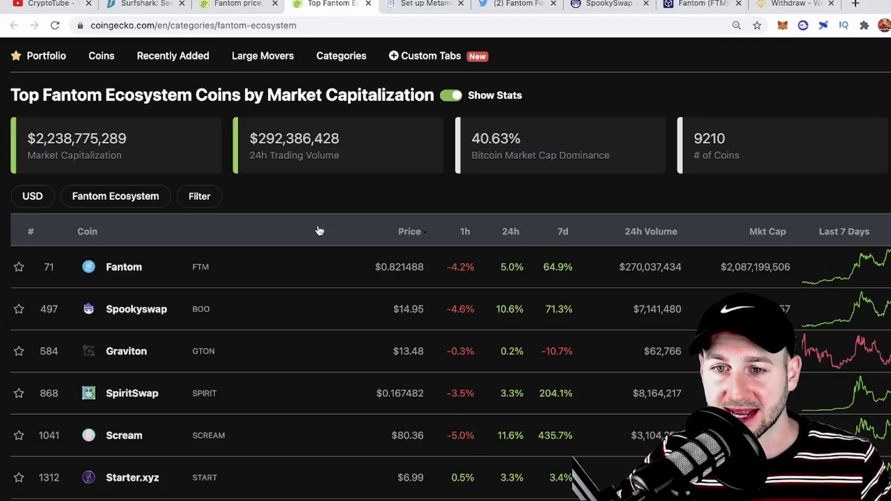
{"action": "scroll", "coordinate": [319, 230], "scroll_direction": "down", "scroll_amount": 2}
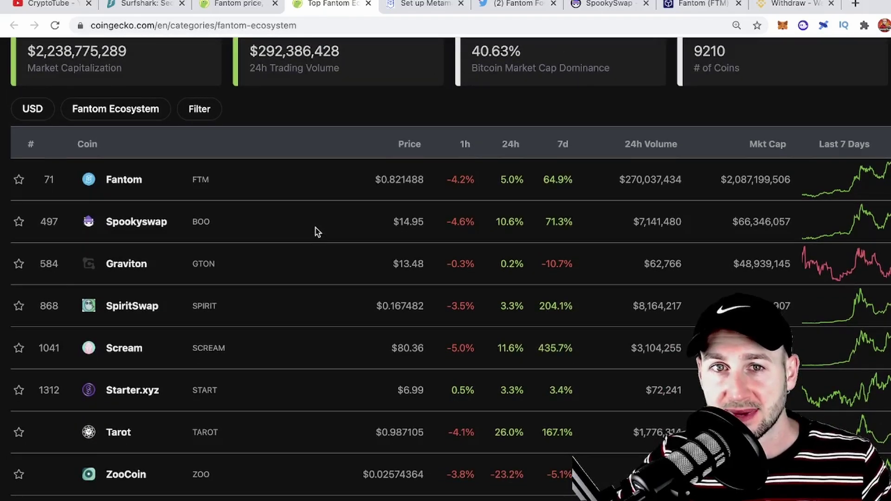
{"action": "scroll", "coordinate": [317, 231], "scroll_direction": "down", "scroll_amount": 1}
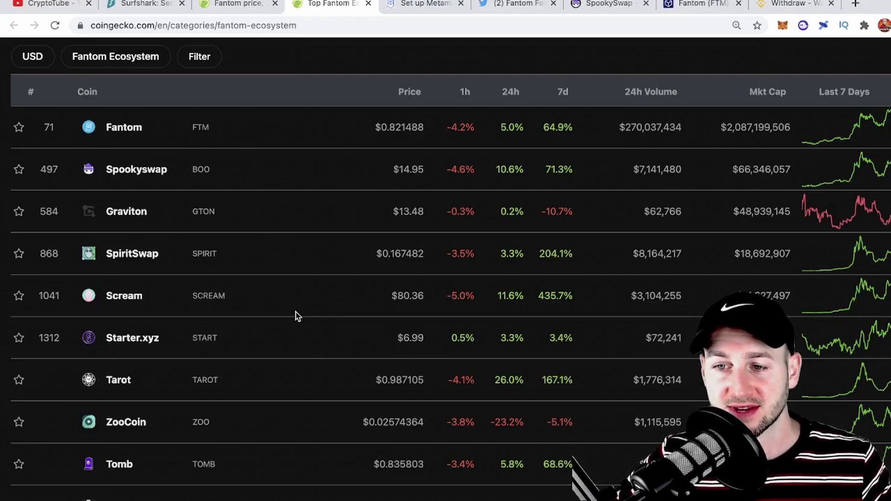
{"action": "scroll", "coordinate": [300, 315], "scroll_direction": "down", "scroll_amount": 1}
{"action": "scroll", "coordinate": [302, 312], "scroll_direction": "down", "scroll_amount": 1}
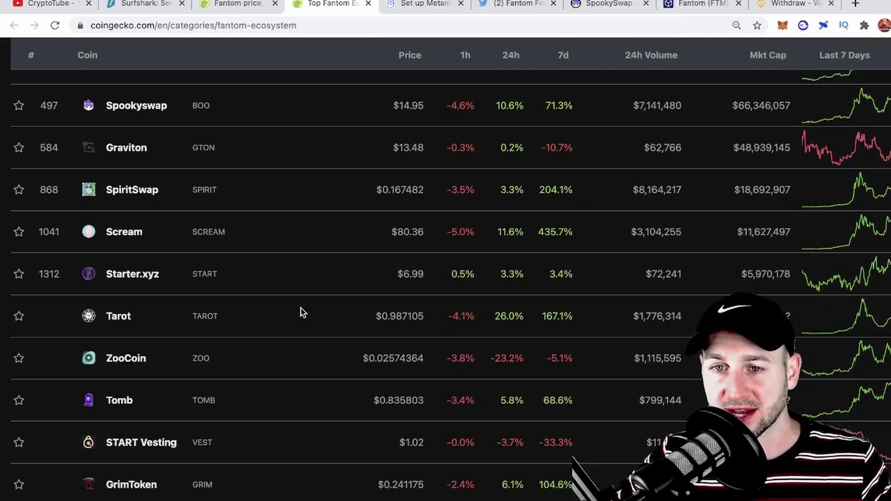
{"action": "key", "text": "ctrl+Tab"}
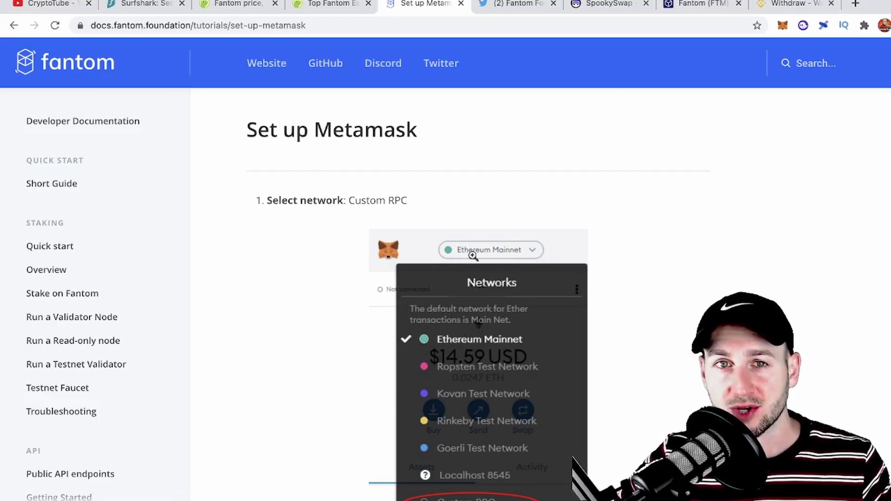
- Check MetaMask's network list, scroll to the Fantom Opera settings, then view the rpc.ftm.tools tweet
{"action": "left_click", "coordinate": [783, 25]}
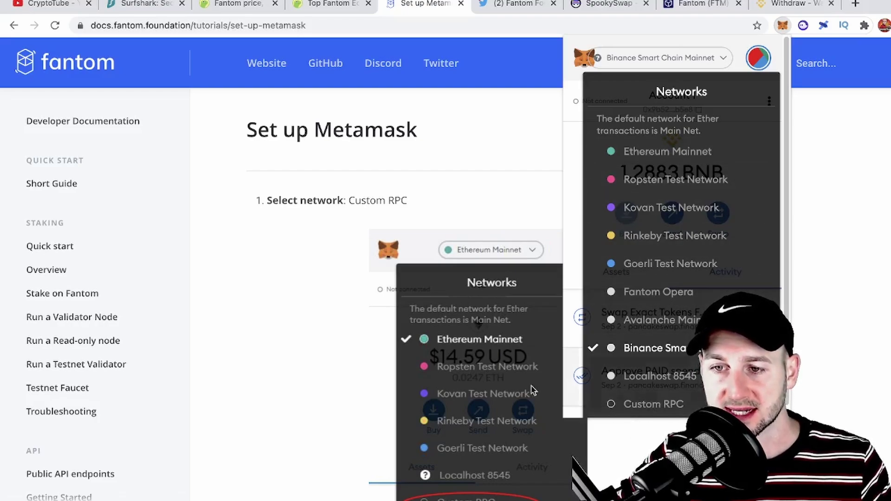
{"action": "left_click", "coordinate": [293, 305]}
{"action": "scroll", "coordinate": [343, 312], "scroll_direction": "down", "scroll_amount": 10}
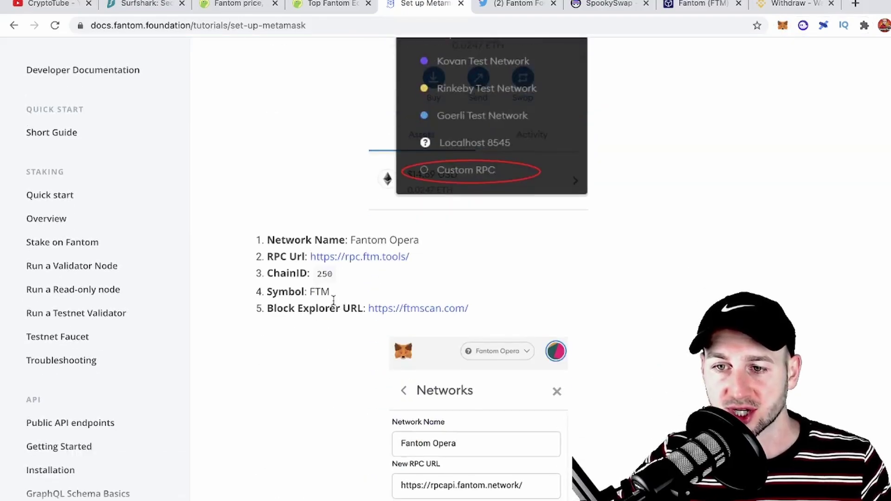
{"action": "scroll", "coordinate": [324, 288], "scroll_direction": "down", "scroll_amount": 3}
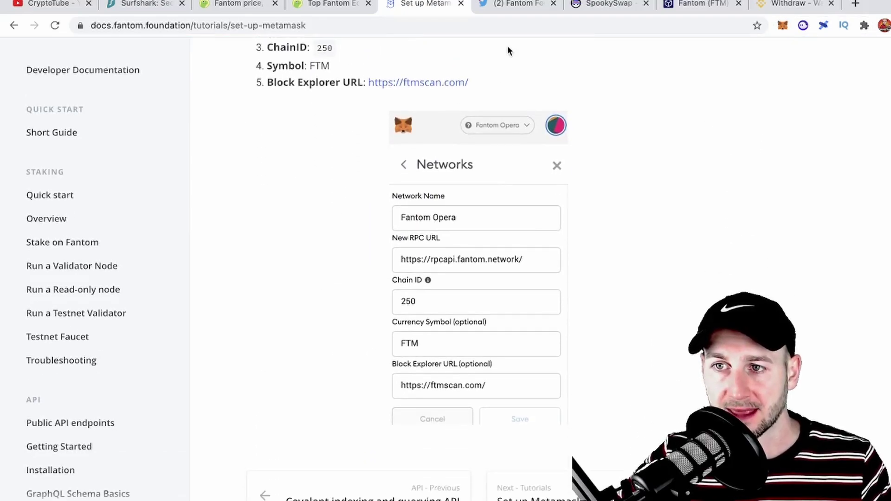
{"action": "left_click", "coordinate": [519, 10]}
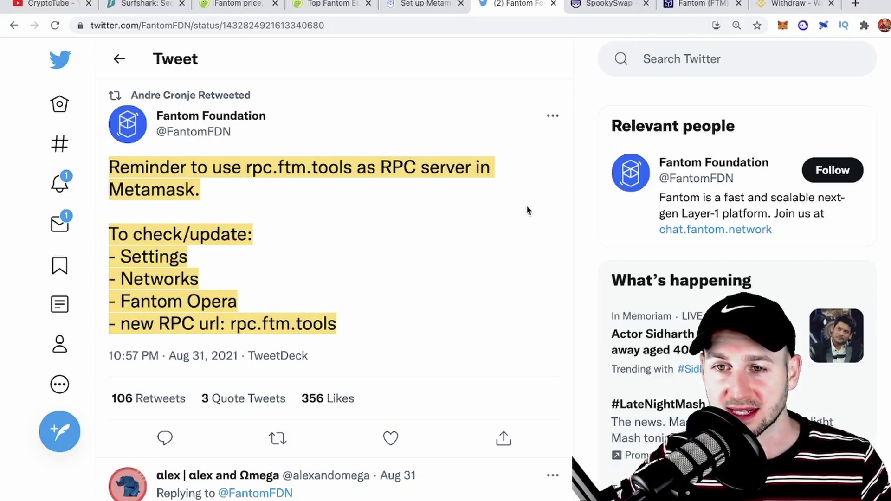
- Switch to the SpookySwap homepage showing BOO at $15.00
{"action": "key", "text": "ctrl+Tab"}
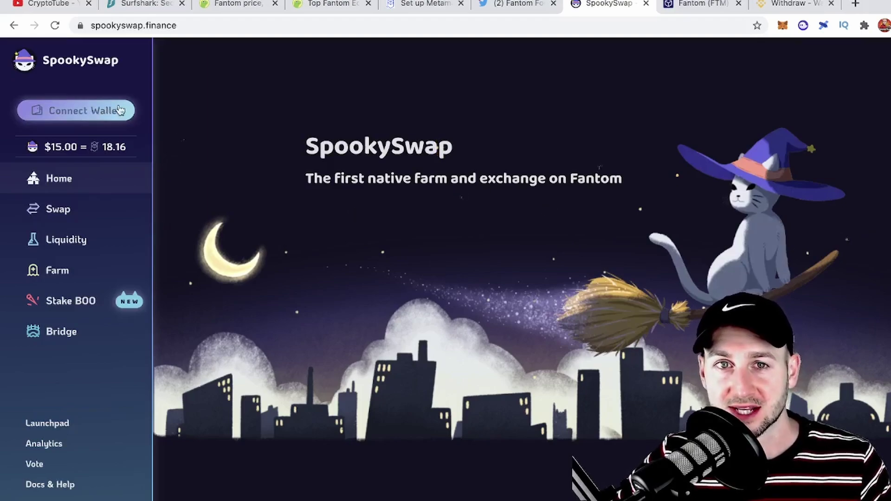
- Connect MetaMask to SpookySwap on Fantom Opera and copy the Account 1 wallet address
{"action": "left_click", "coordinate": [83, 111]}
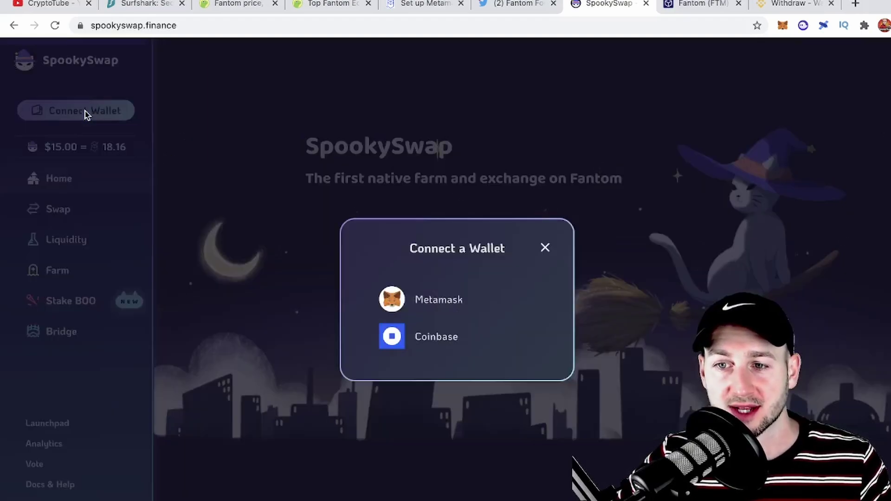
{"action": "left_click", "coordinate": [444, 304]}
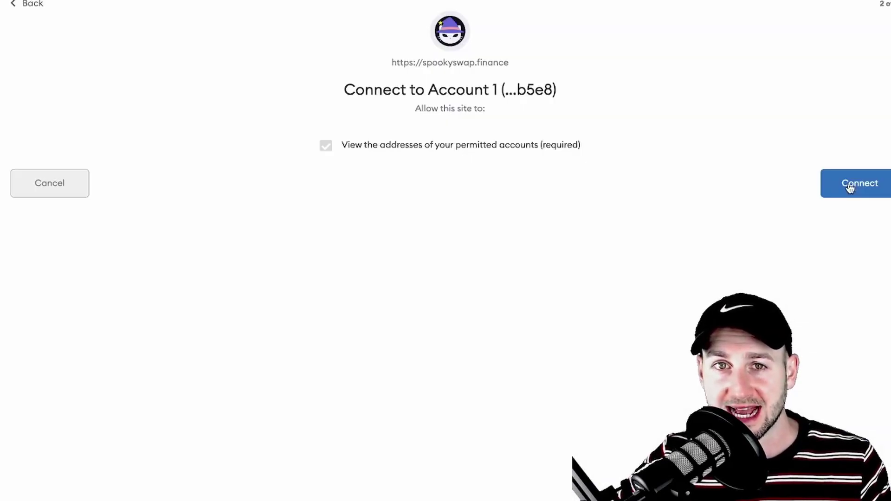
{"action": "left_click", "coordinate": [850, 186]}
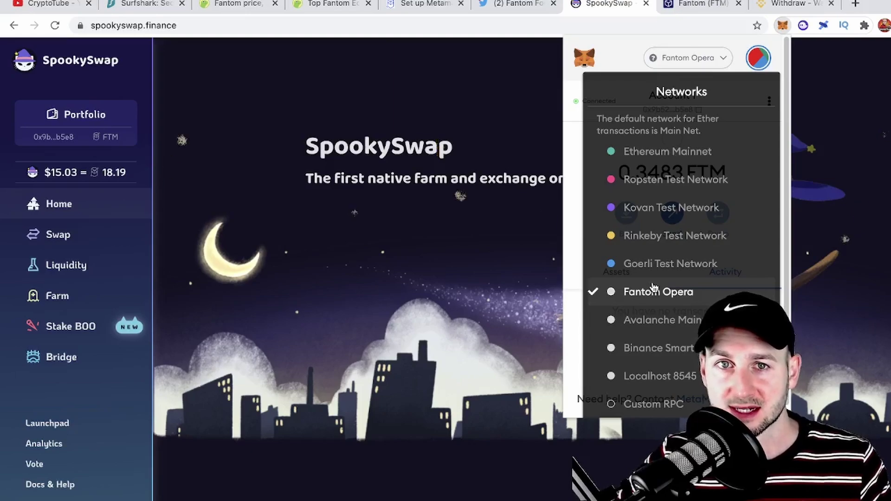
{"action": "left_click", "coordinate": [654, 291]}
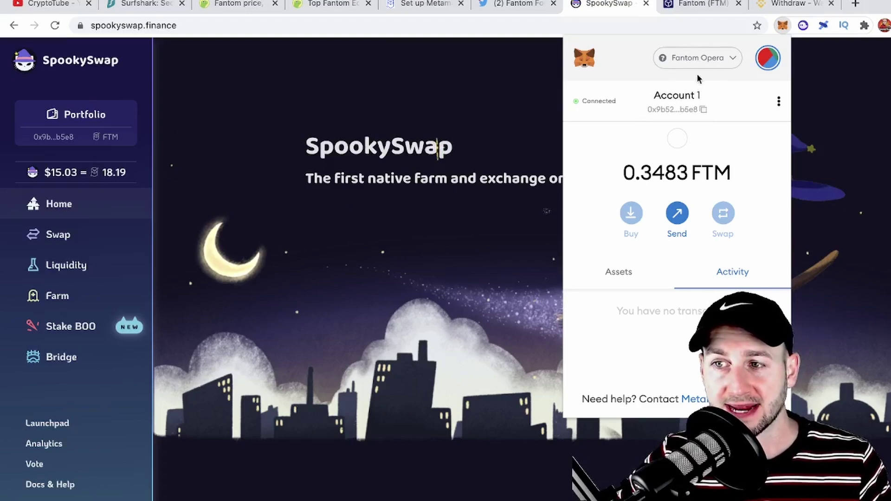
{"action": "left_click", "coordinate": [672, 106]}
- Switch to the FTMScan explorer and place the cursor in its search box
{"action": "key", "text": "ctrl+Tab"}
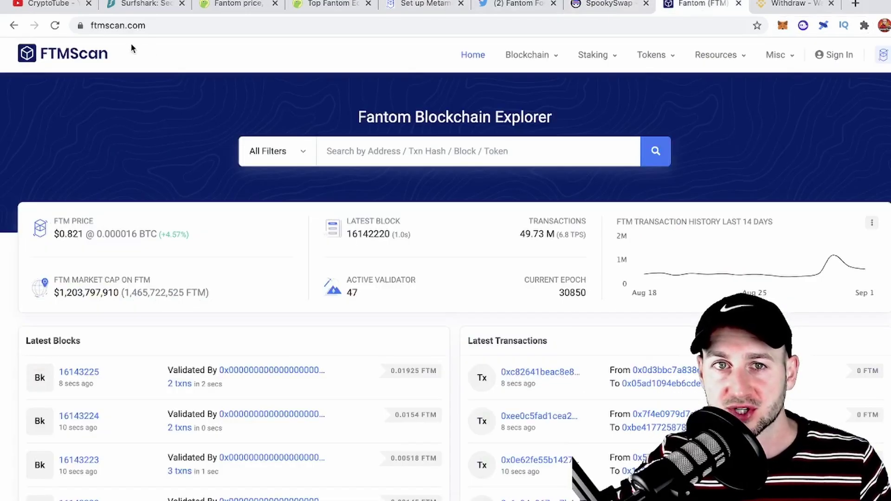
{"action": "left_click", "coordinate": [370, 155]}
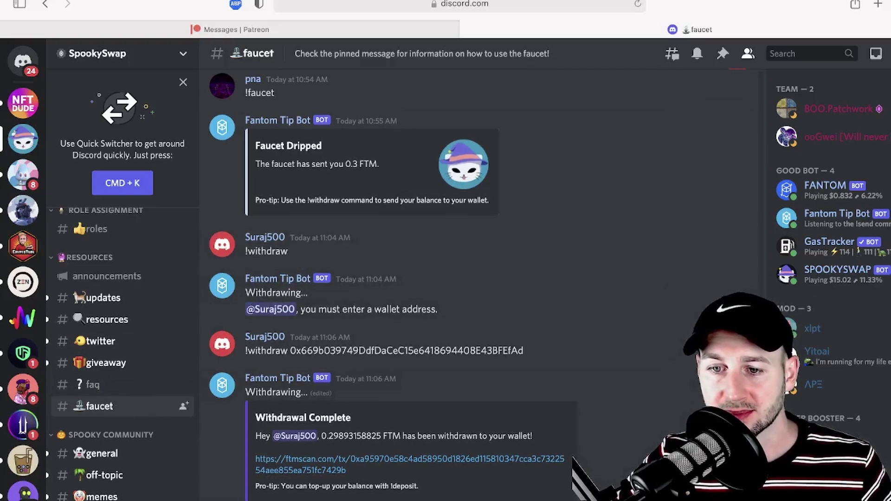
- Scroll up in #faucet to read the faucet bot's drip and withdrawal replies
{"action": "scroll", "coordinate": [376, 390], "scroll_direction": "up", "scroll_amount": 3}
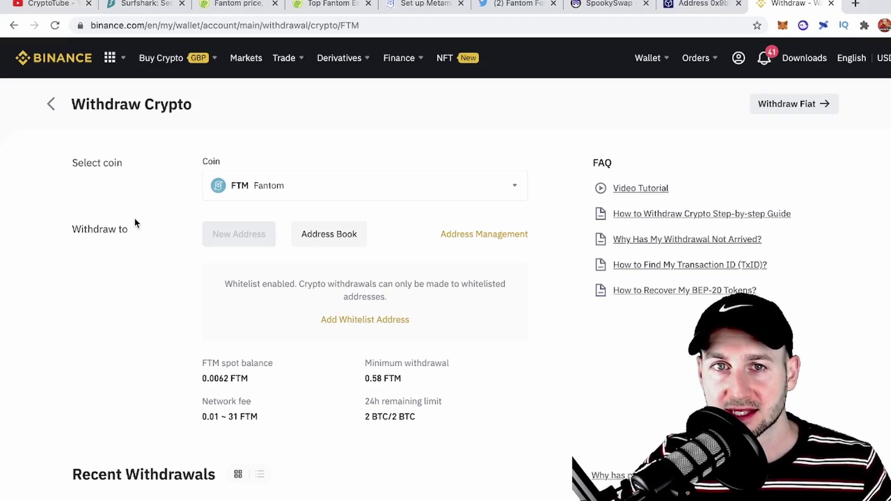
- Check the wallet's 0.34832 FTM balance on FTMScan and copy the Account 1 address
{"action": "left_click", "coordinate": [701, 4]}
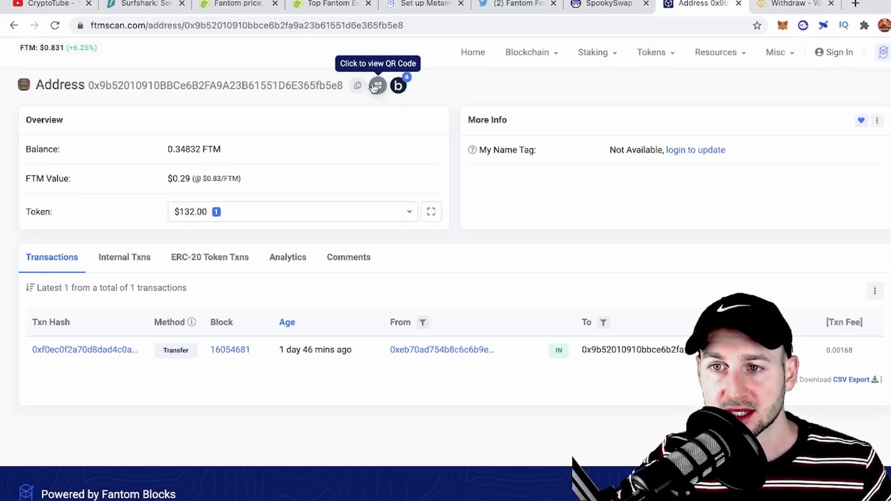
{"action": "left_click", "coordinate": [783, 25]}
{"action": "left_click", "coordinate": [679, 98]}
{"action": "key", "text": "ctrl+Tab"}
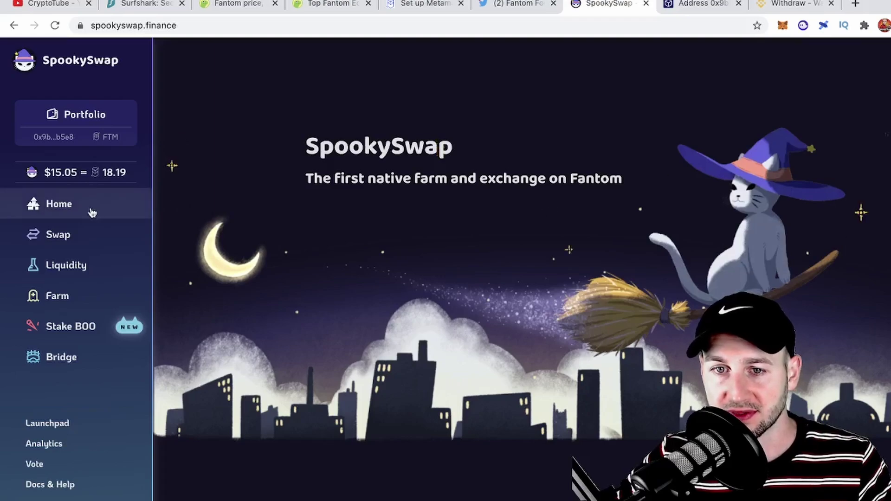
- Browse SpookySwap's farms and the Stake BOO STEP 2 pools, then open the Bridge page
{"action": "left_click", "coordinate": [89, 296]}
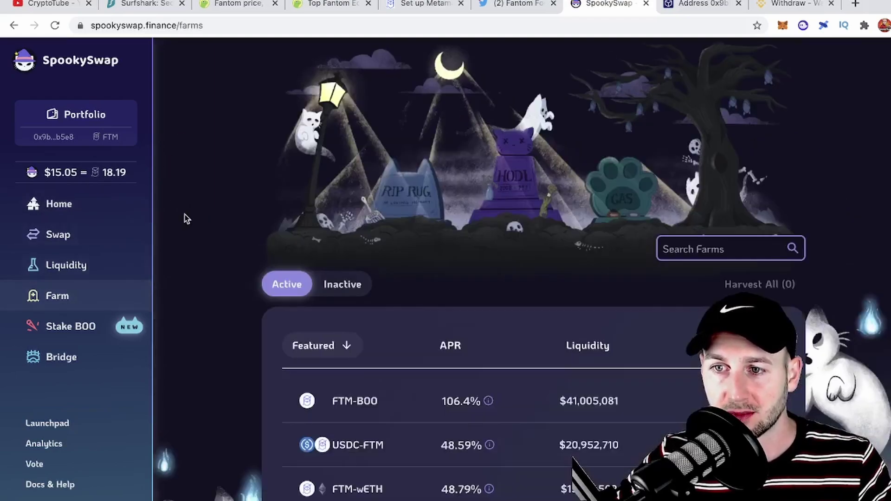
{"action": "scroll", "coordinate": [199, 245], "scroll_direction": "down", "scroll_amount": 5}
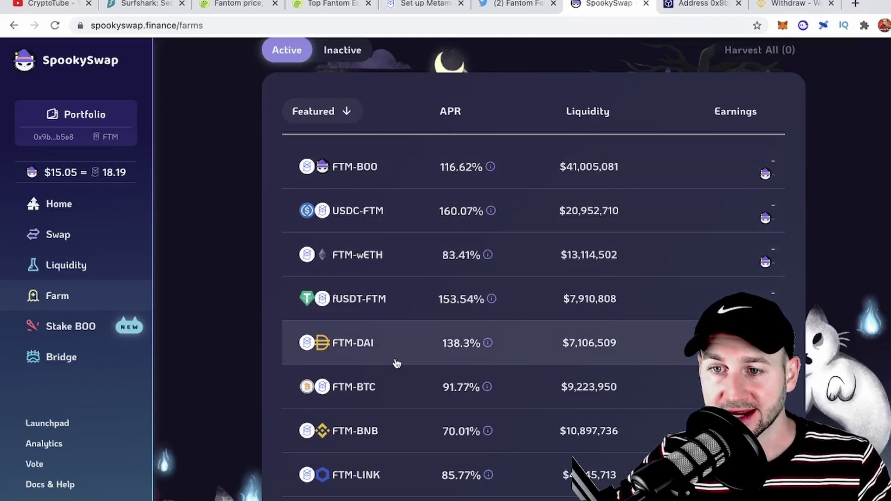
{"action": "left_click", "coordinate": [77, 328]}
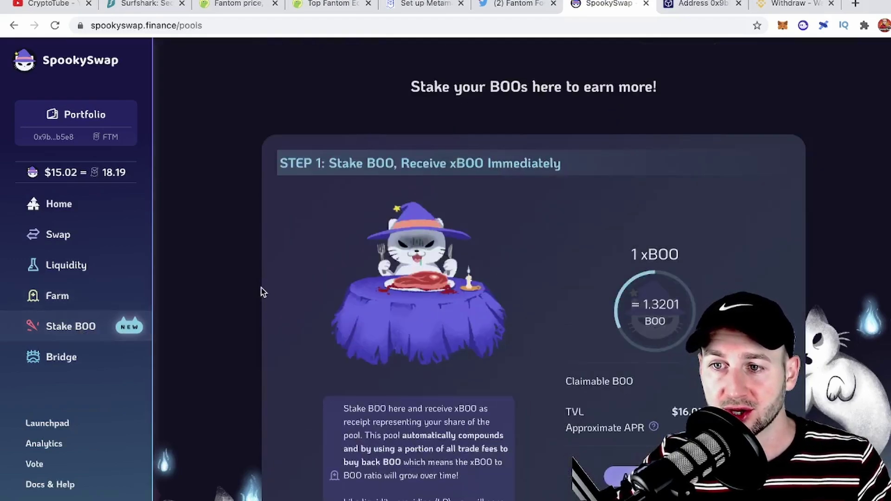
{"action": "scroll", "coordinate": [261, 290], "scroll_direction": "down", "scroll_amount": 2}
{"action": "scroll", "coordinate": [346, 238], "scroll_direction": "down", "scroll_amount": 8}
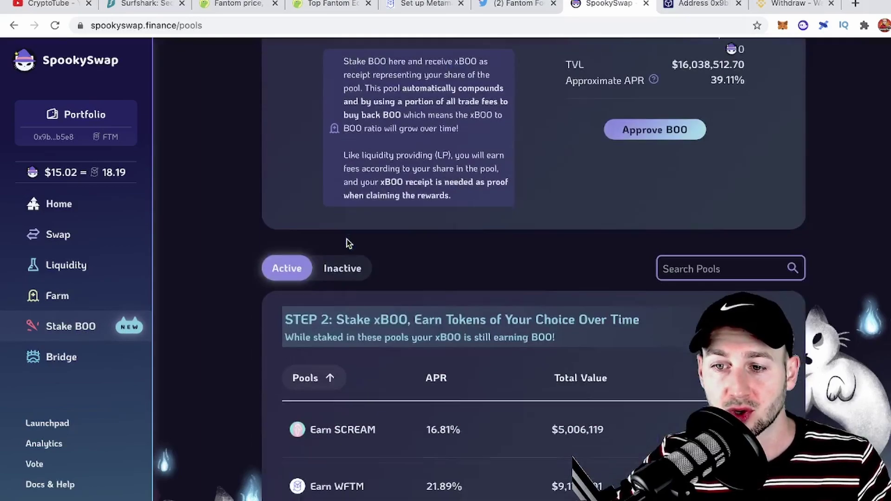
{"action": "scroll", "coordinate": [366, 331], "scroll_direction": "down", "scroll_amount": 1}
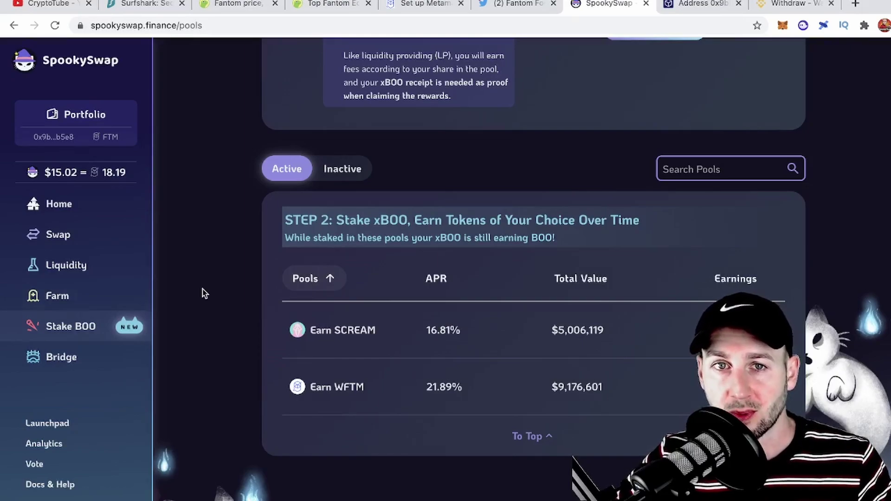
{"action": "left_click", "coordinate": [94, 362]}
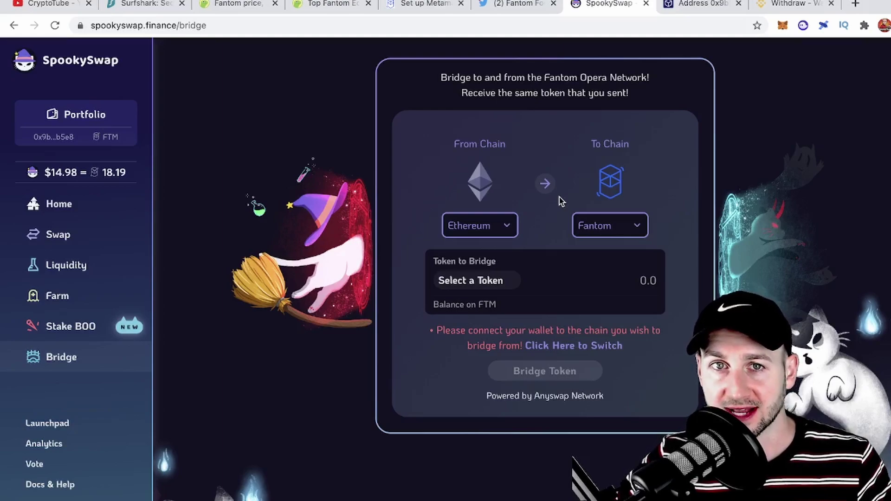
- Set the bridge's From chain to BSC and verify the wallet is on BSC holding 1.2883 BNB
{"action": "left_click", "coordinate": [611, 227]}
{"action": "left_click", "coordinate": [602, 278]}
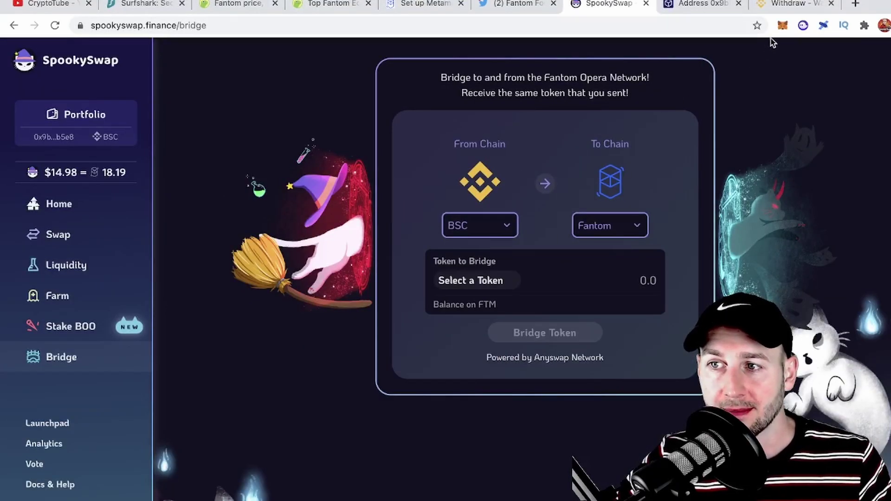
{"action": "left_click", "coordinate": [783, 25]}
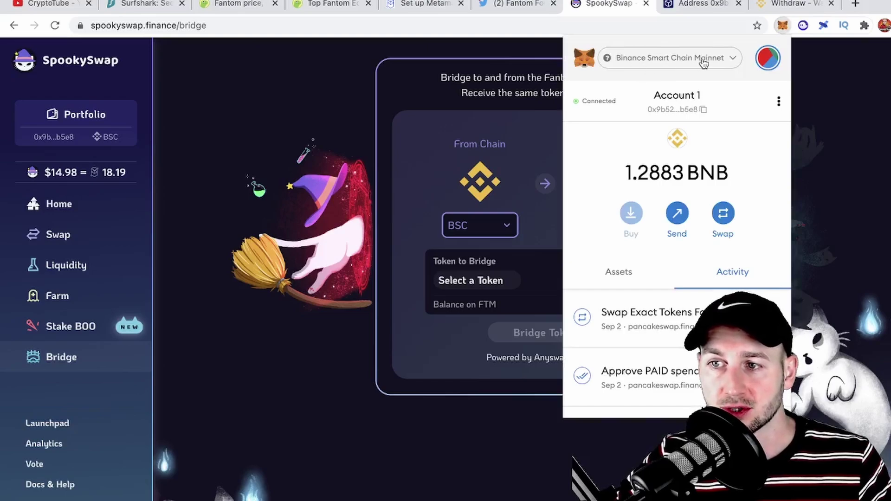
{"action": "left_click", "coordinate": [403, 125]}
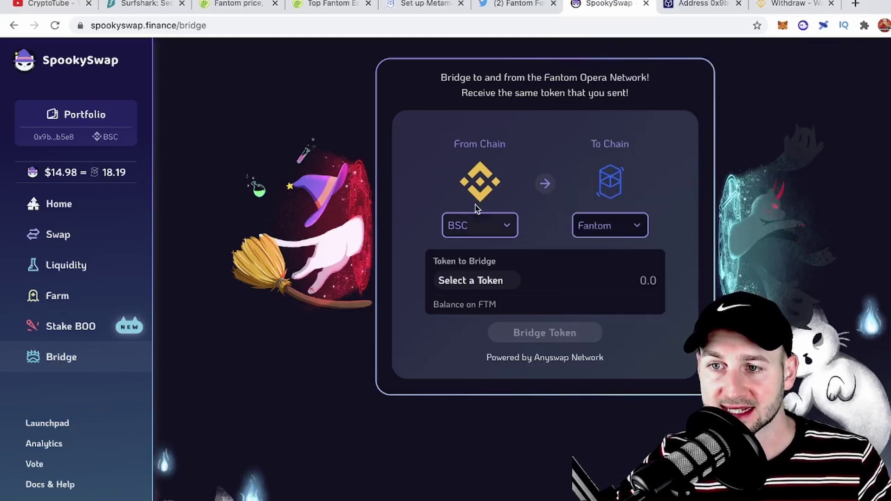
- Choose BNB as the bridge token and enter 1 as the amount
{"action": "left_click", "coordinate": [489, 287]}
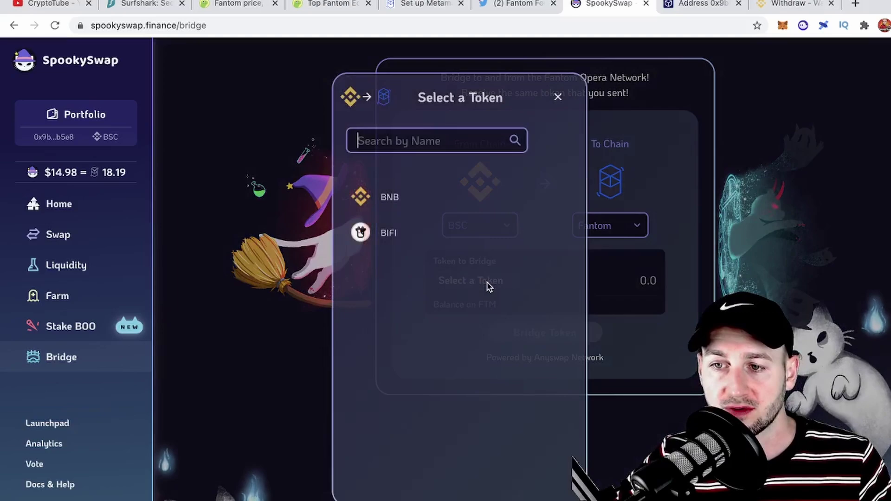
{"action": "left_click", "coordinate": [391, 204]}
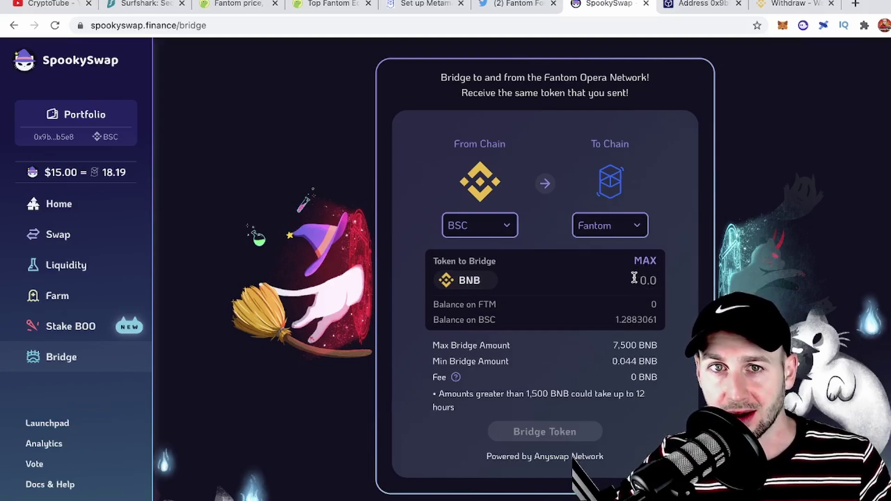
{"action": "type", "text": "1"}
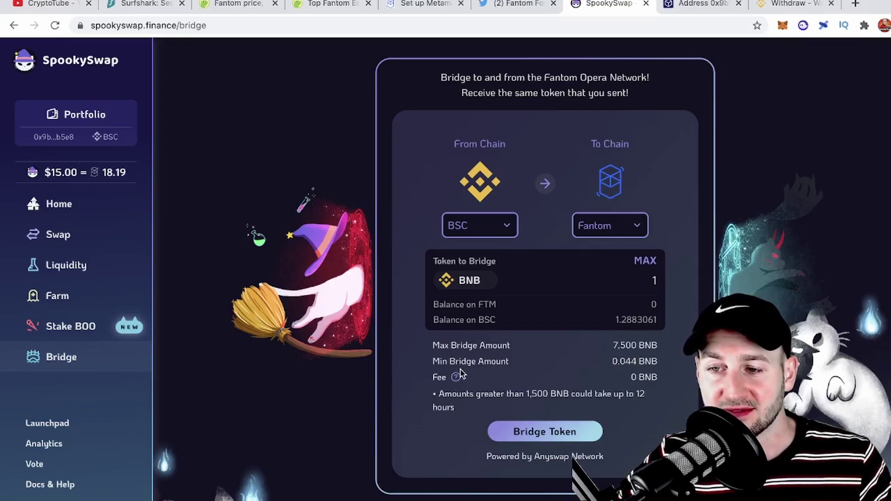
- Bridge the 1 BNB to Fantom and confirm the transaction in MetaMask
{"action": "left_click", "coordinate": [540, 432]}
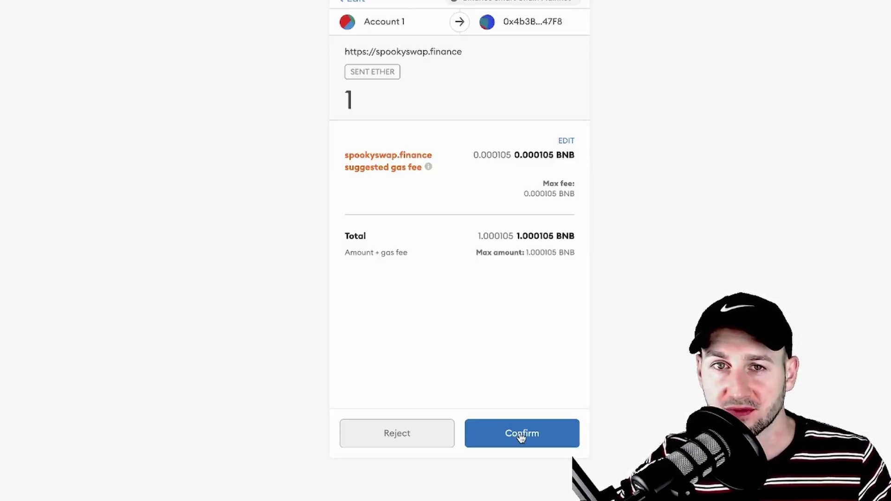
{"action": "left_click", "coordinate": [522, 435]}
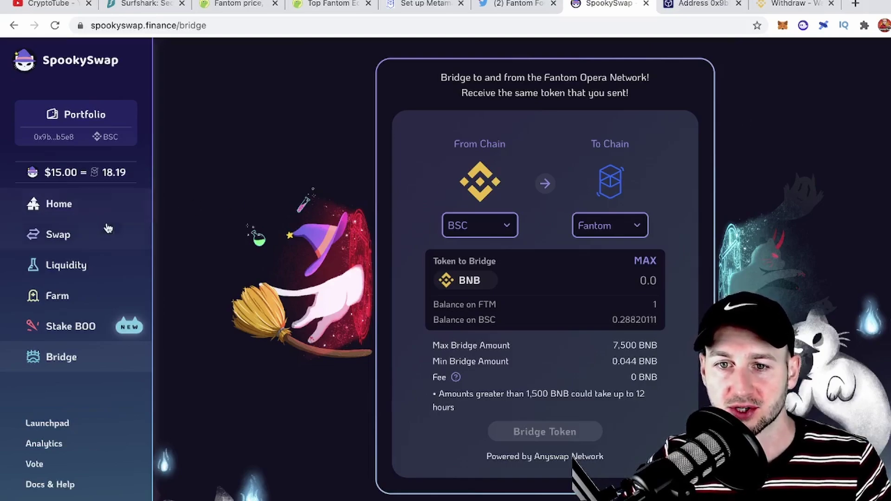
- On the Swap page, set BNB as From and BOO as To, estimating 32.3423 BOO for 1 BNB
{"action": "left_click", "coordinate": [63, 242]}
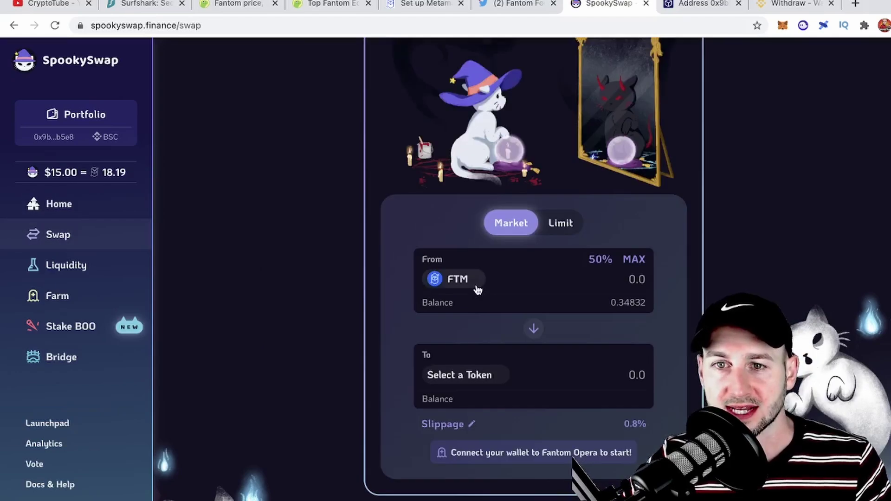
{"action": "left_click", "coordinate": [492, 375]}
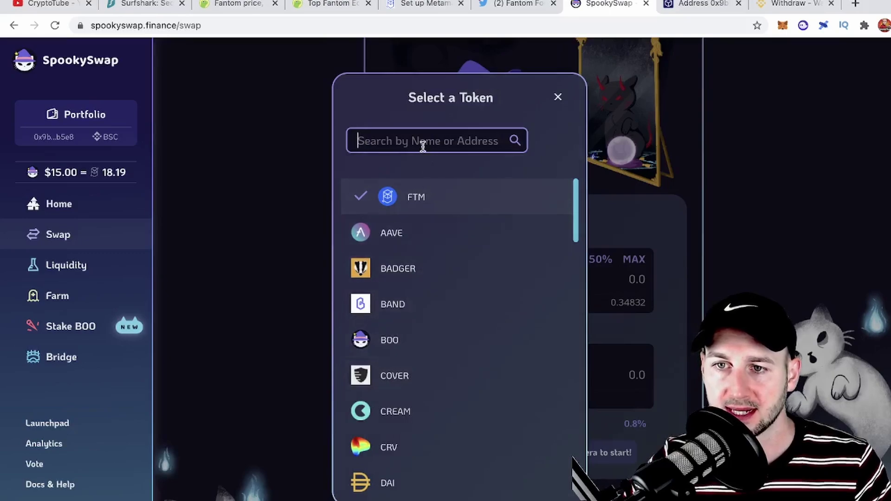
{"action": "left_click", "coordinate": [420, 197]}
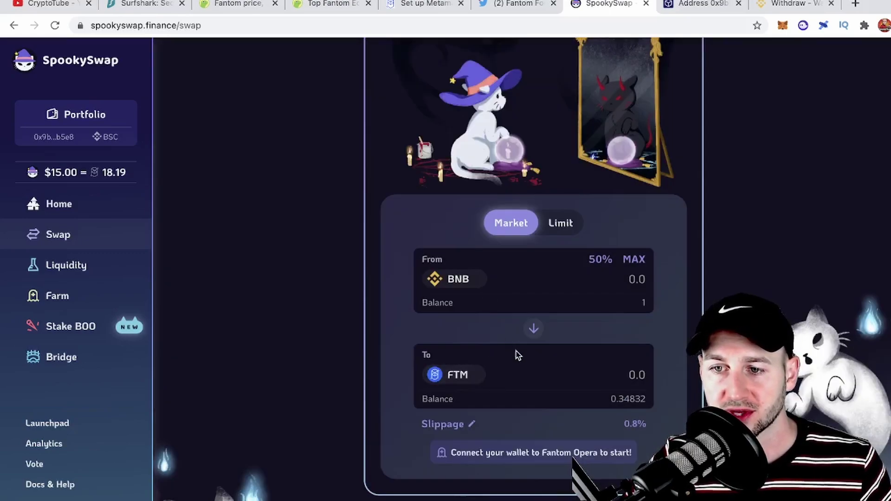
{"action": "left_click", "coordinate": [473, 379]}
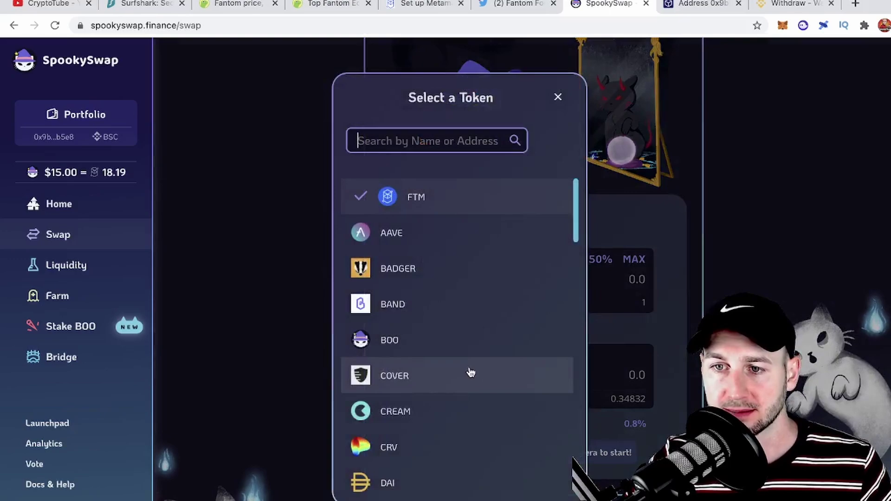
{"action": "left_click", "coordinate": [419, 341]}
{"action": "scroll", "coordinate": [450, 196], "scroll_direction": "down", "scroll_amount": 2}
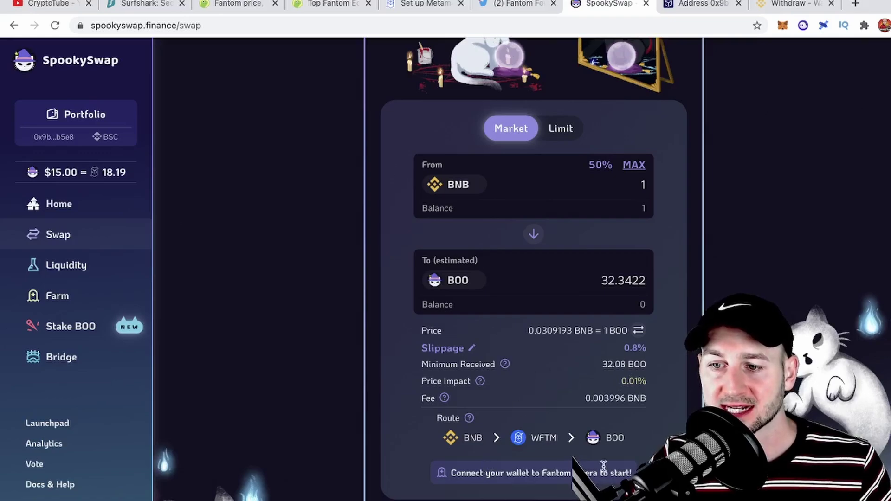
- Switch the MetaMask wallet network to Fantom Opera
{"action": "left_click", "coordinate": [781, 27]}
{"action": "left_click", "coordinate": [701, 59]}
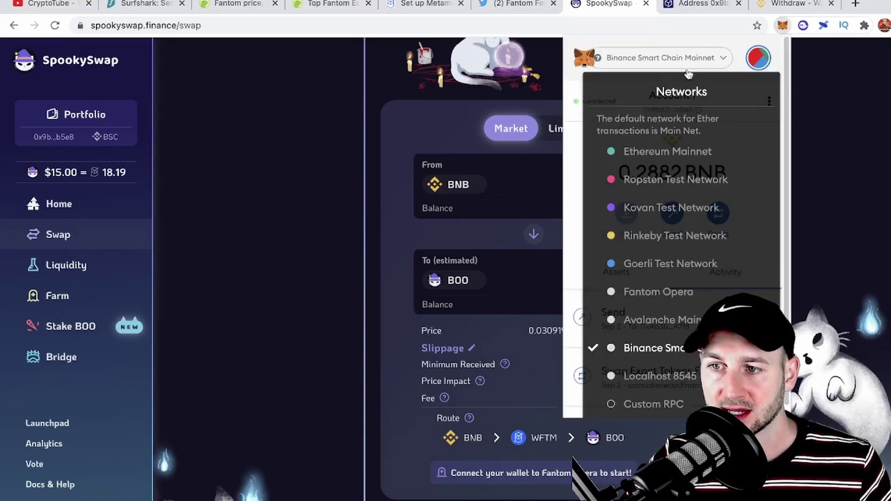
{"action": "left_click", "coordinate": [657, 291]}
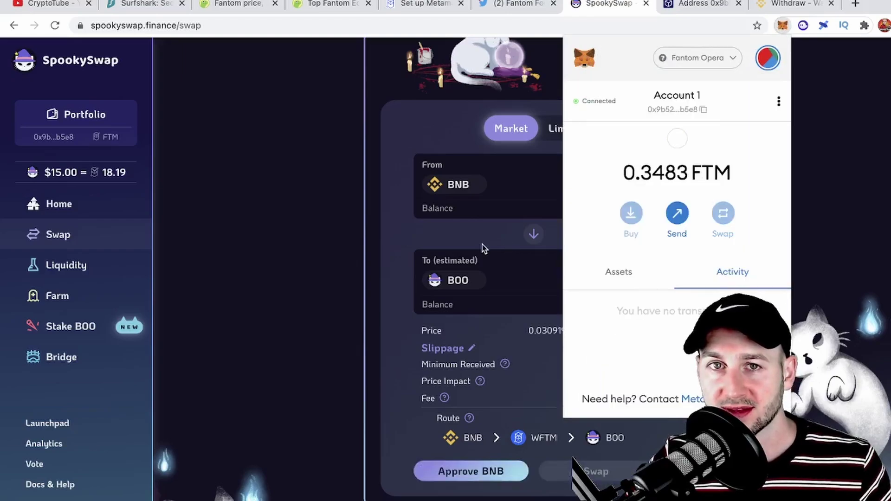
{"action": "left_click", "coordinate": [404, 252]}
- Approve BNB spending, then confirm the swap of 1 BNB for about 32.3 BOO
{"action": "left_click", "coordinate": [495, 472]}
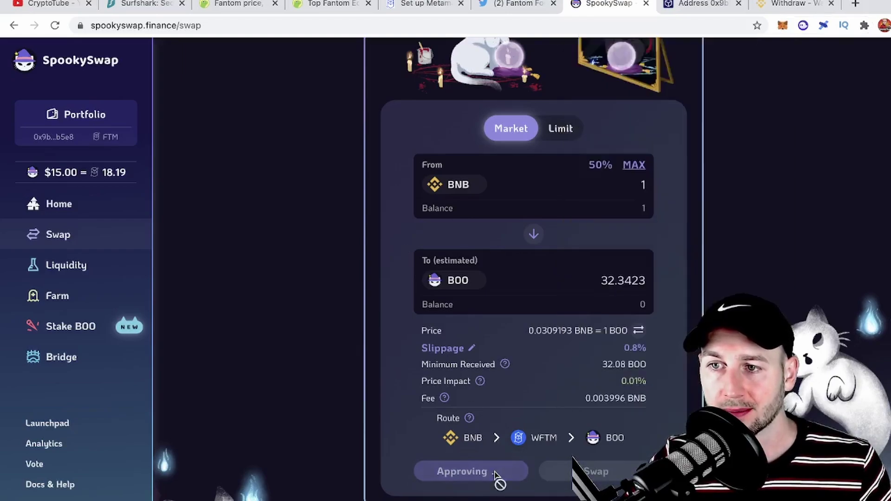
{"action": "left_click", "coordinate": [521, 362]}
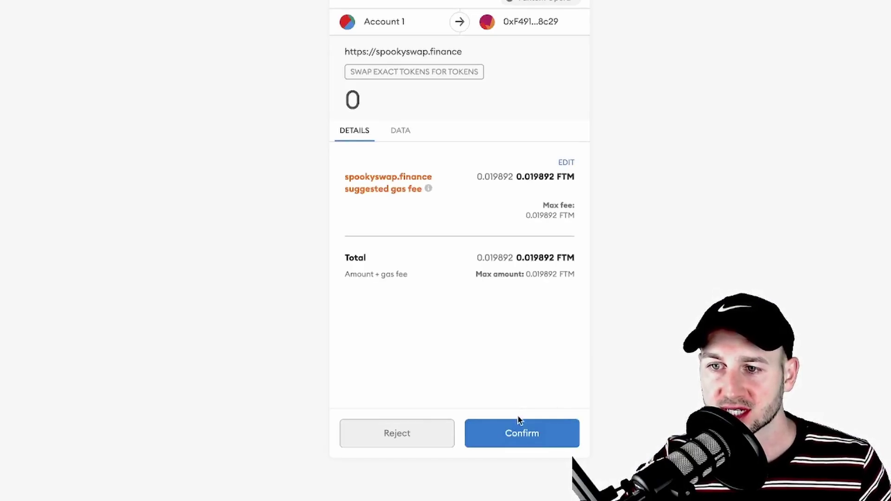
{"action": "left_click", "coordinate": [521, 434]}
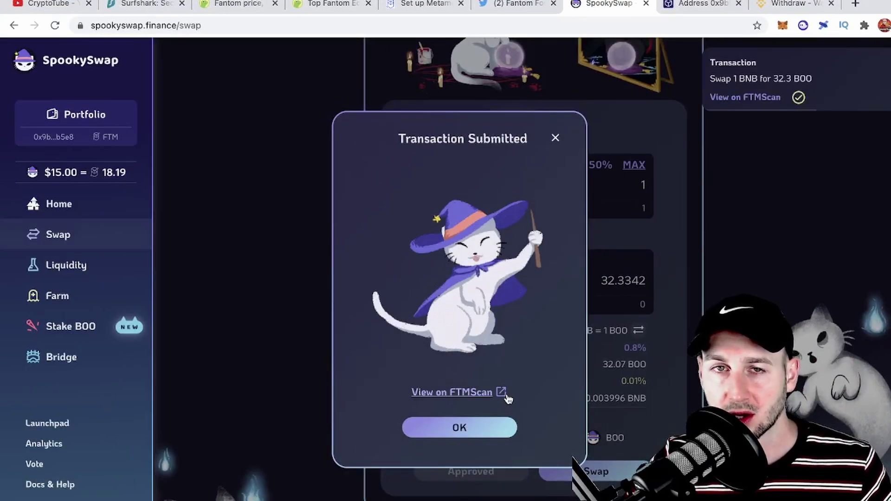
- Dismiss the transaction notice and approve BOO for the Stake BOO pool
{"action": "left_click", "coordinate": [556, 139]}
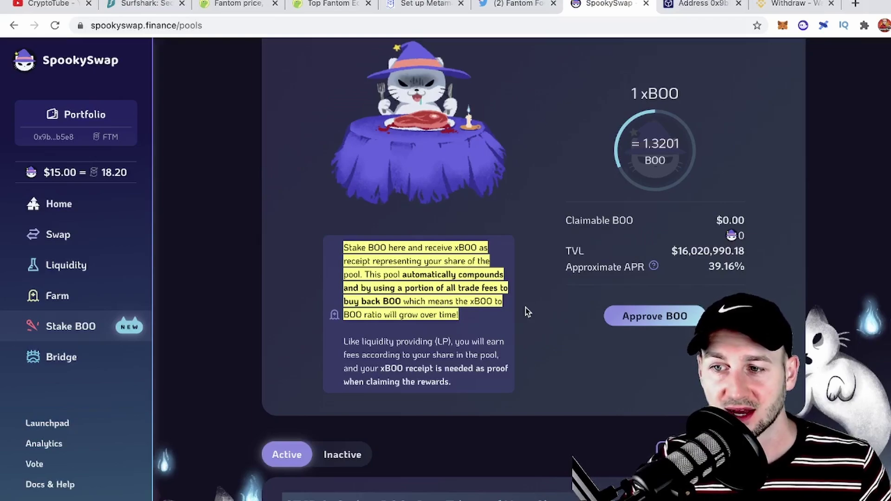
{"action": "left_click", "coordinate": [657, 315]}
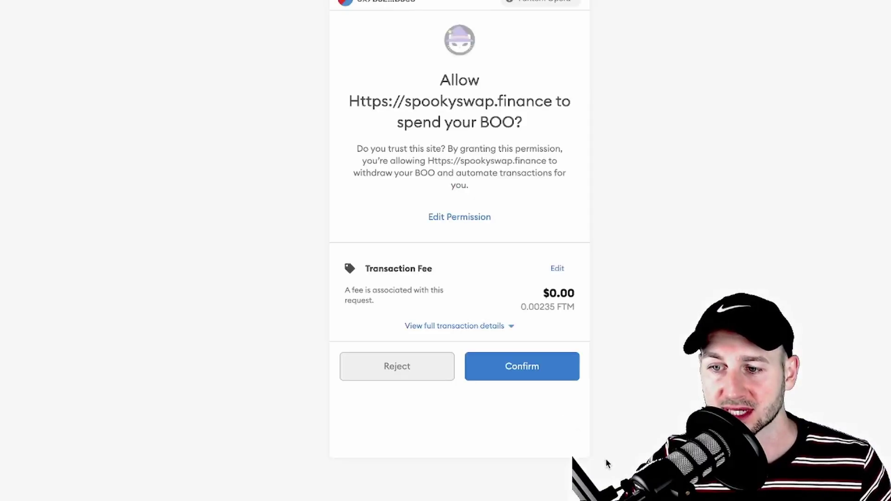
{"action": "left_click", "coordinate": [539, 372]}
- Stake the MAX amount of 32.33 BOO and confirm, leaving 32.33423 BOO claimable
{"action": "left_click", "coordinate": [419, 290]}
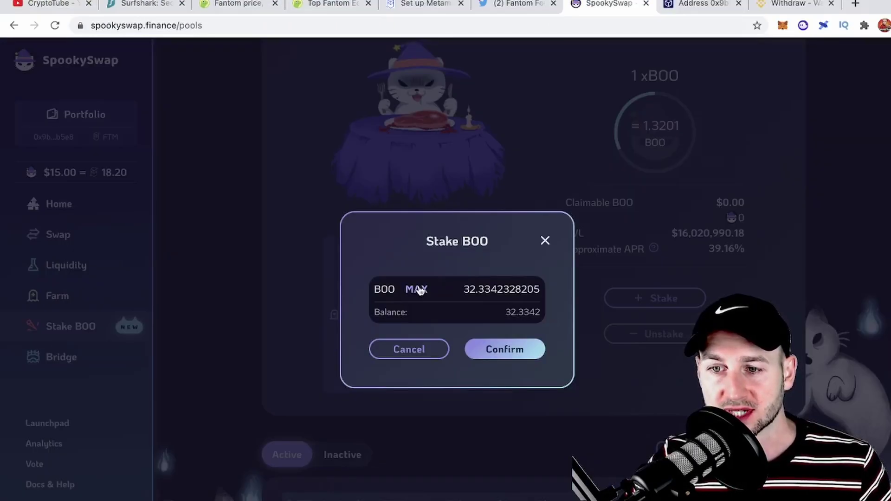
{"action": "left_click", "coordinate": [511, 356]}
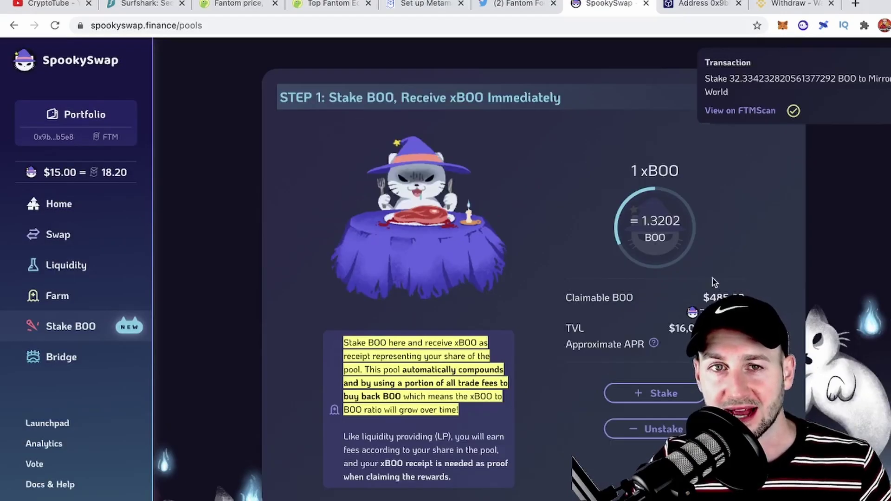
{"action": "scroll", "coordinate": [637, 267], "scroll_direction": "down", "scroll_amount": 3}
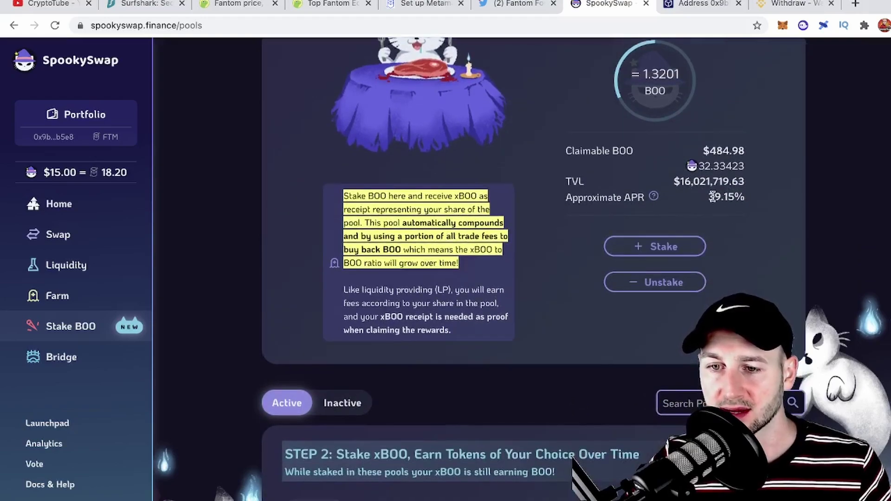
{"action": "scroll", "coordinate": [527, 392], "scroll_direction": "up", "scroll_amount": 2}
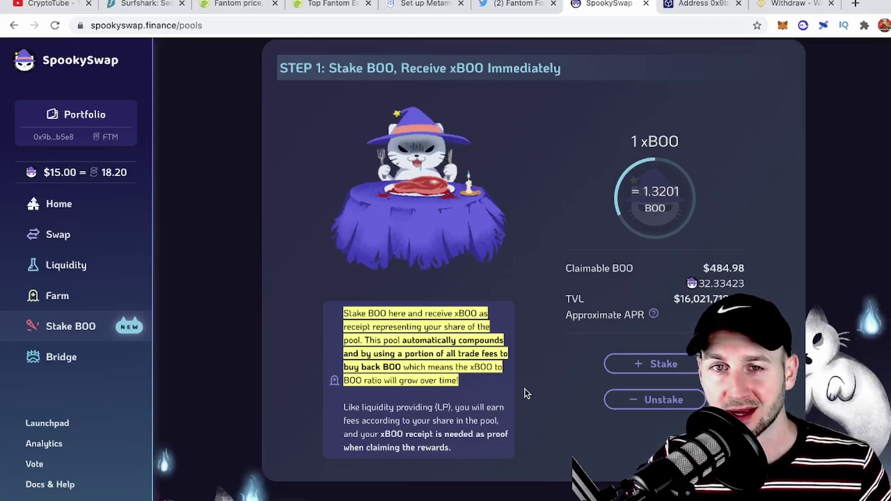
- Return to the CryptoTube YouTube channel tab listing its altcoin-buying videos
{"action": "left_click", "coordinate": [46, 3]}
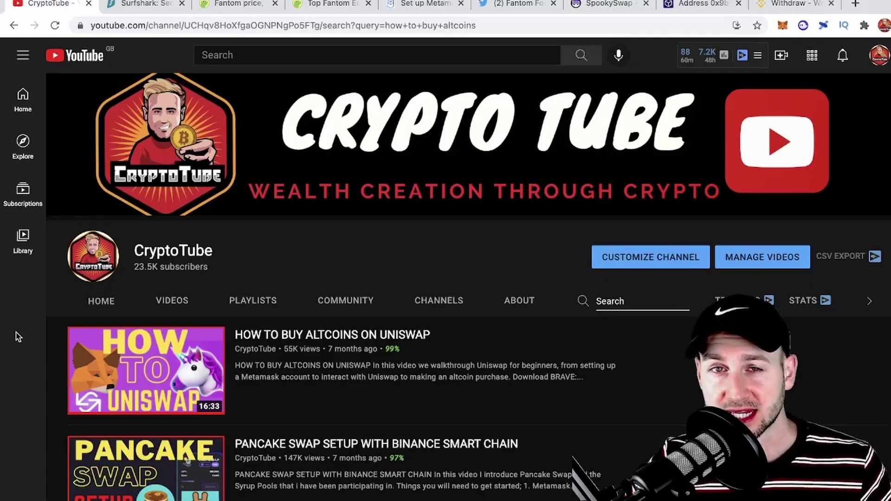